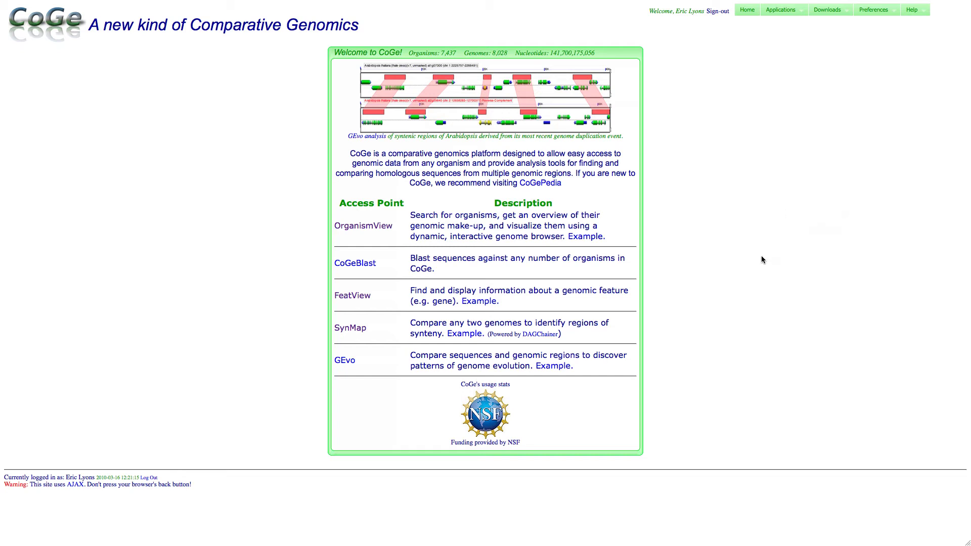
Step: Open the FeatView feature viewer from the CoGe welcome page
left_click(353, 297)
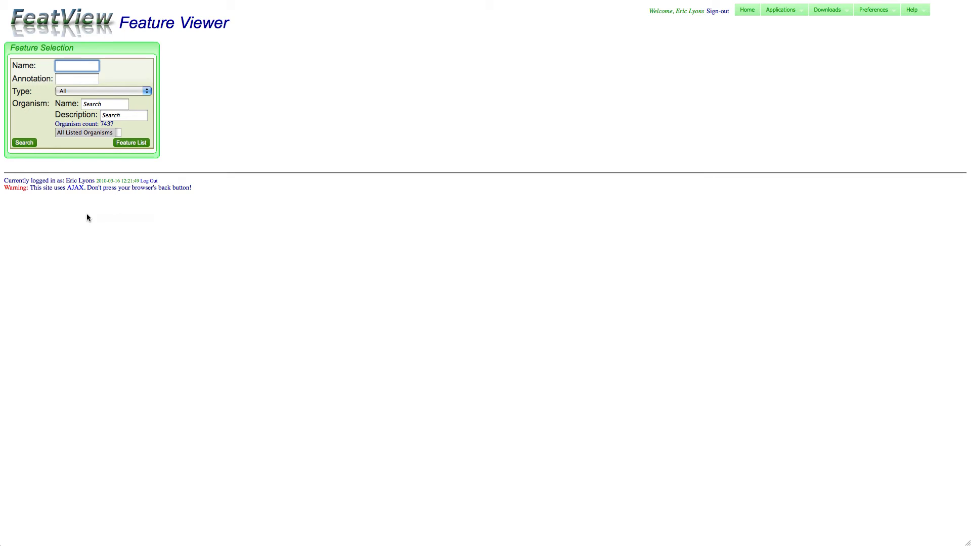
Step: Search for gene at1g02120 and send its VAD1 sequence to a BLAST analysis
type("at1g02120")
left_click(28, 146)
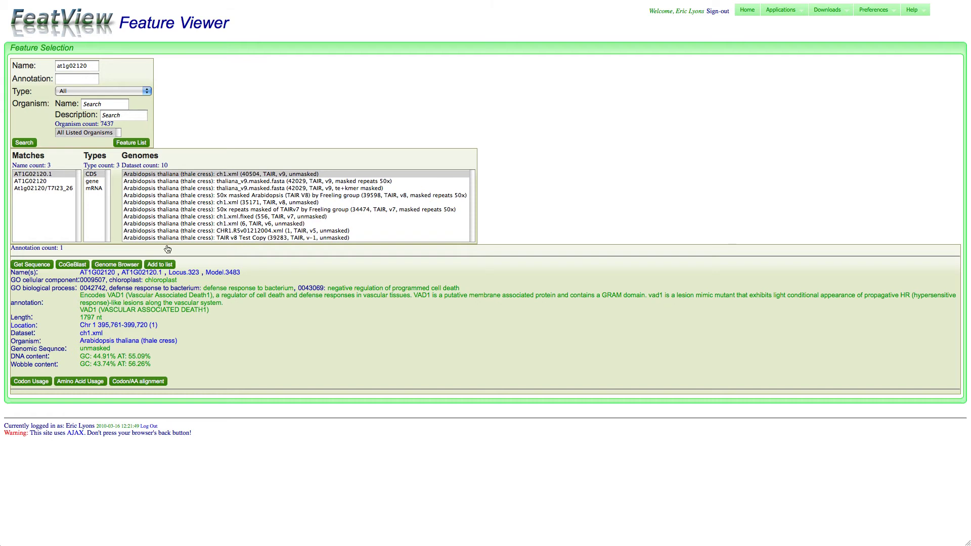
left_click(75, 265)
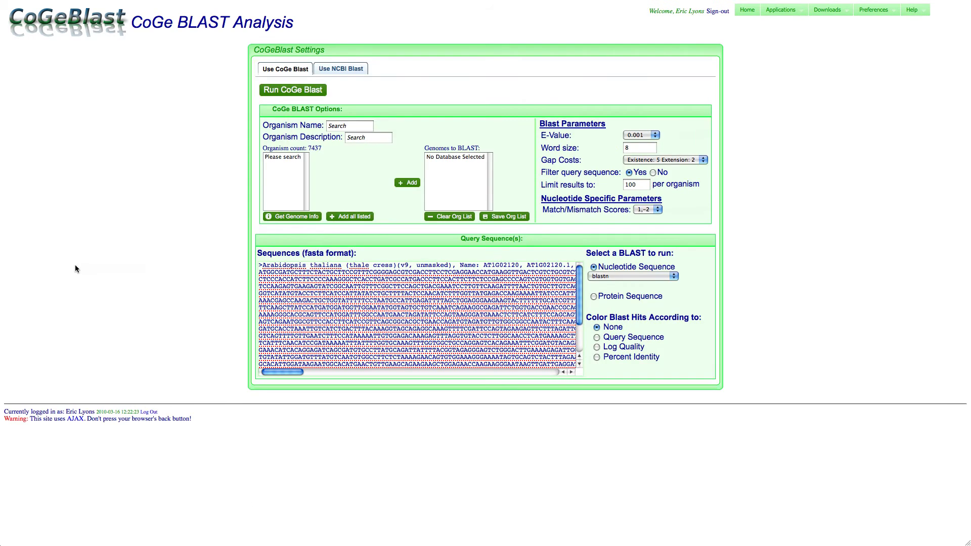
Step: Filter the organism list by the description 'plant' to show 198 genomes
left_click(365, 140)
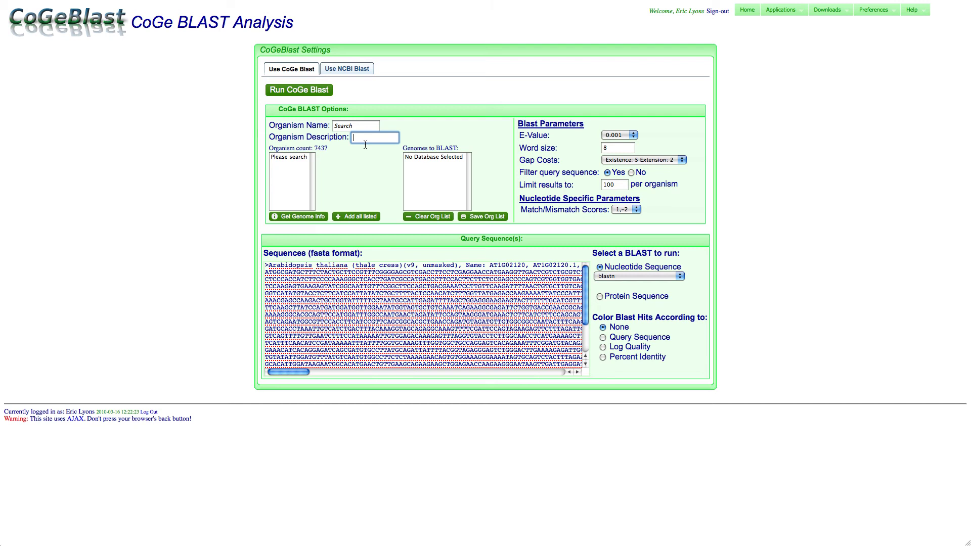
type("plant")
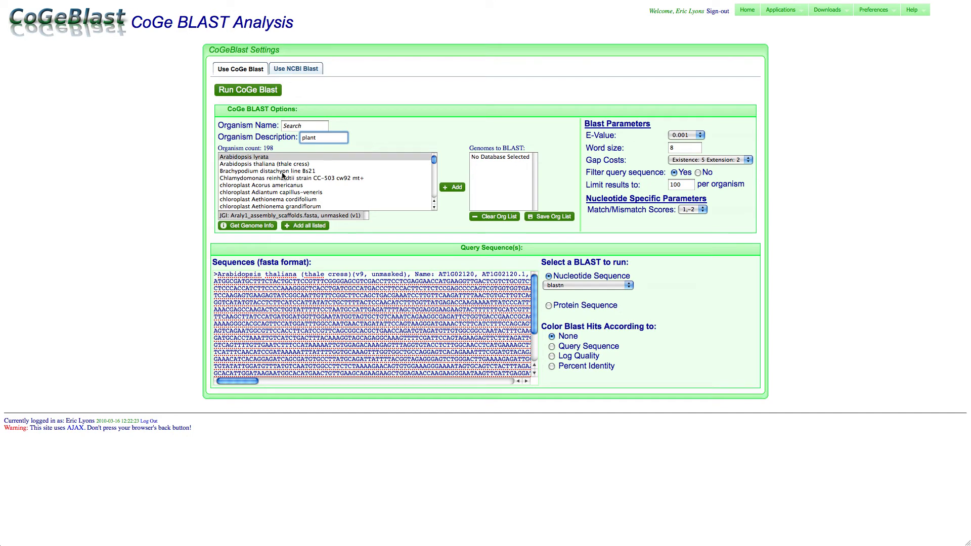
Step: Add Arabidopsis lyrata, Brachypodium, Medicago, Manihot and Glycine max to Genomes to BLAST
double_click(237, 158)
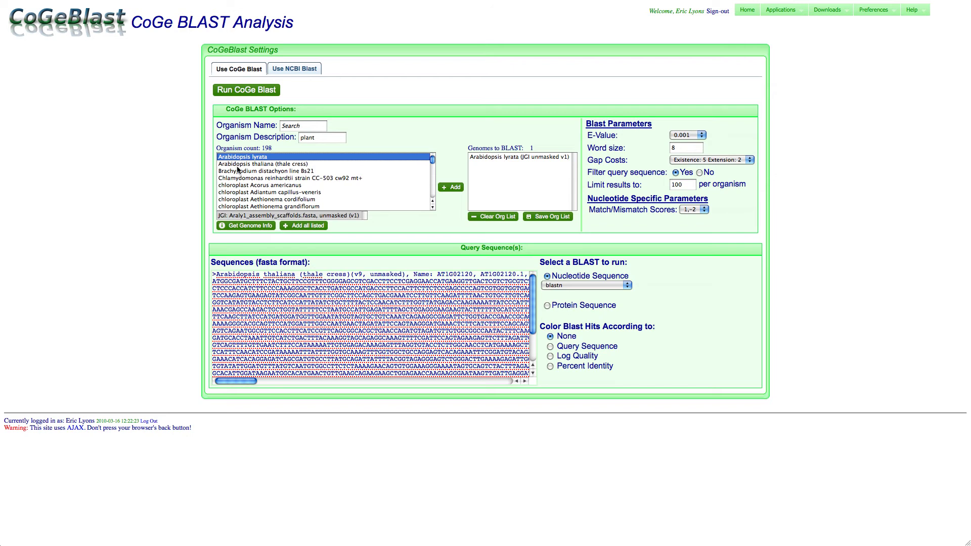
left_click(240, 165)
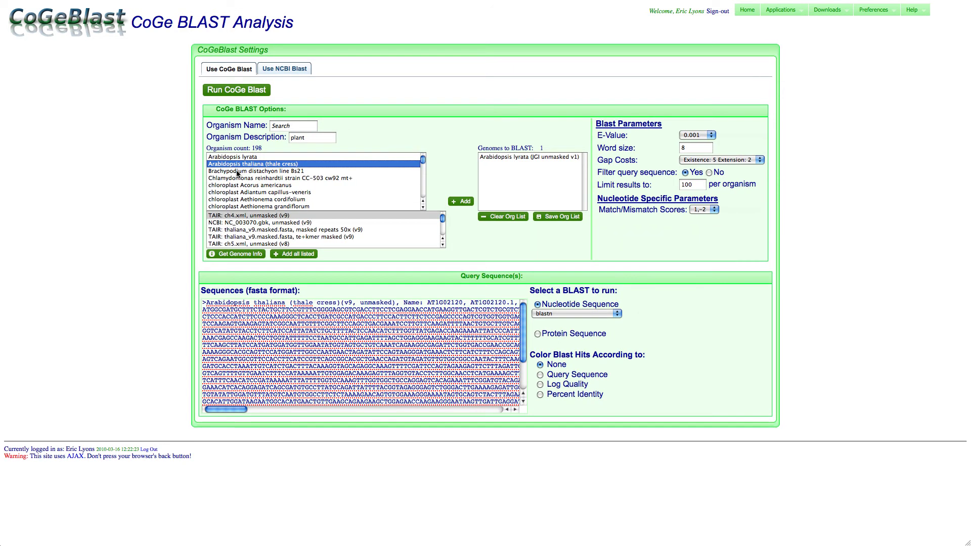
double_click(239, 172)
scroll(237, 183, "down", 10)
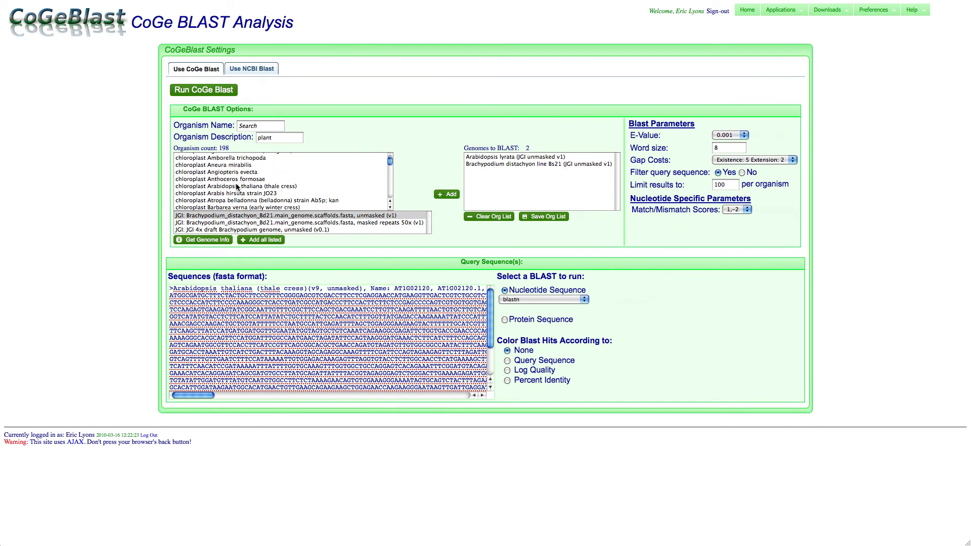
scroll(235, 189, "down", 15)
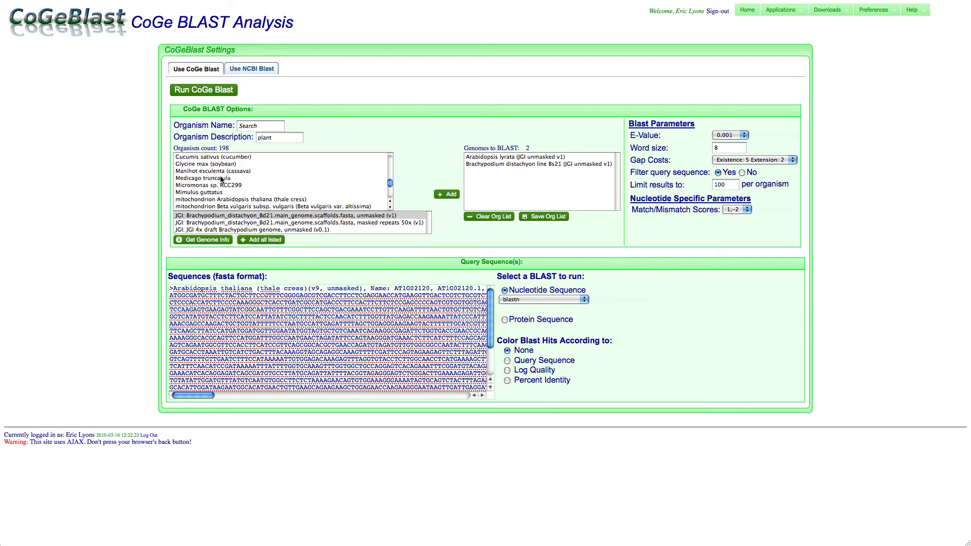
double_click(221, 179)
double_click(222, 173)
double_click(225, 164)
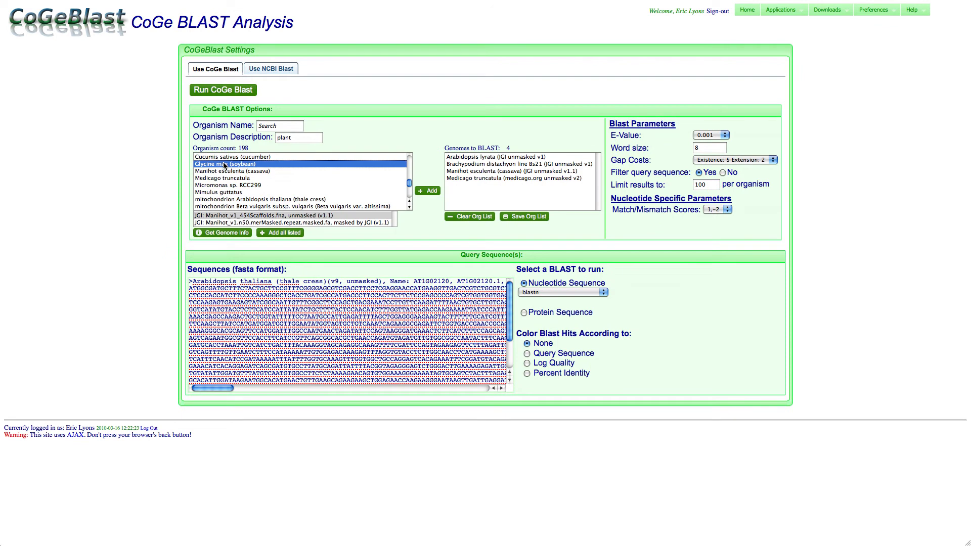
Step: Add Cucumis sativus, Sorghum bicolor, Vitis vinifera and Zea mays to Genomes to BLAST
left_click(232, 157)
double_click(233, 157)
scroll(234, 202, "down", 10)
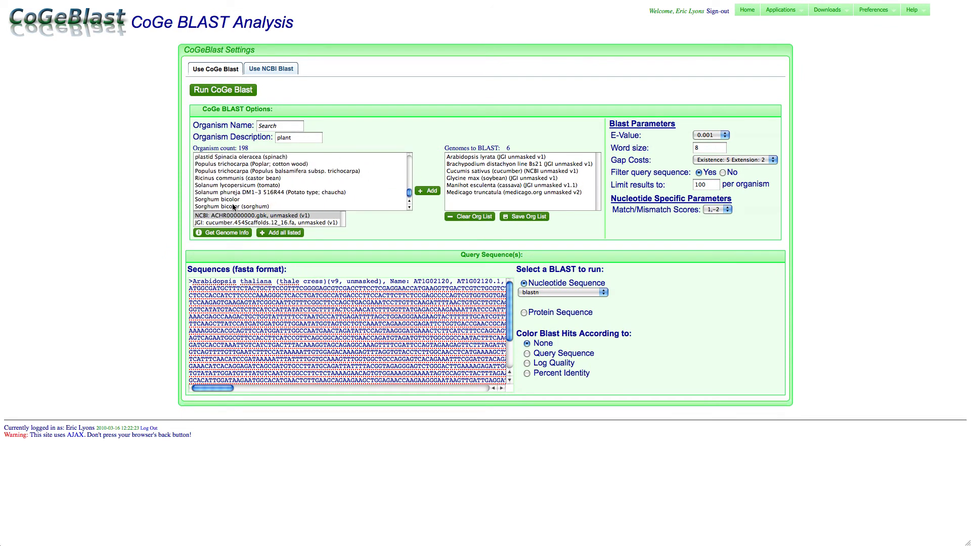
double_click(230, 200)
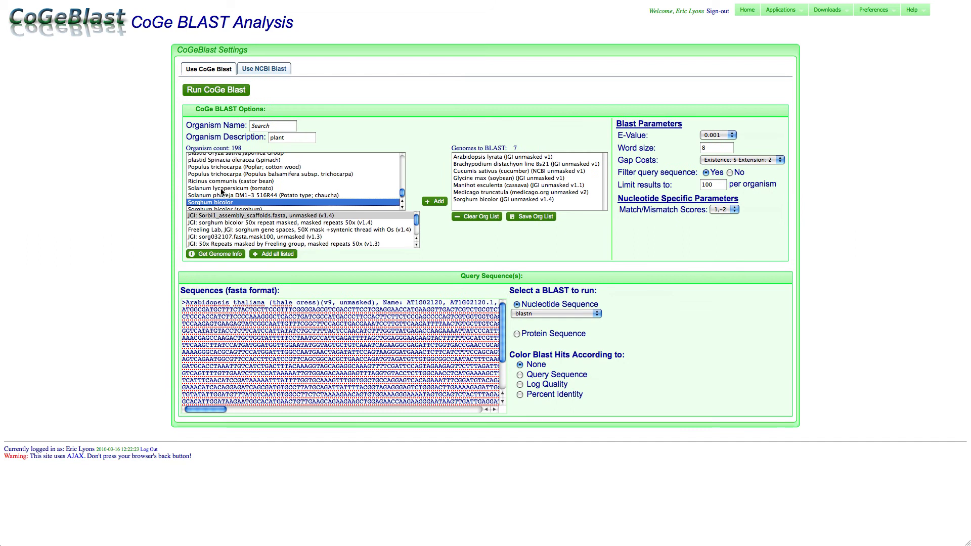
scroll(221, 191, "down", 3)
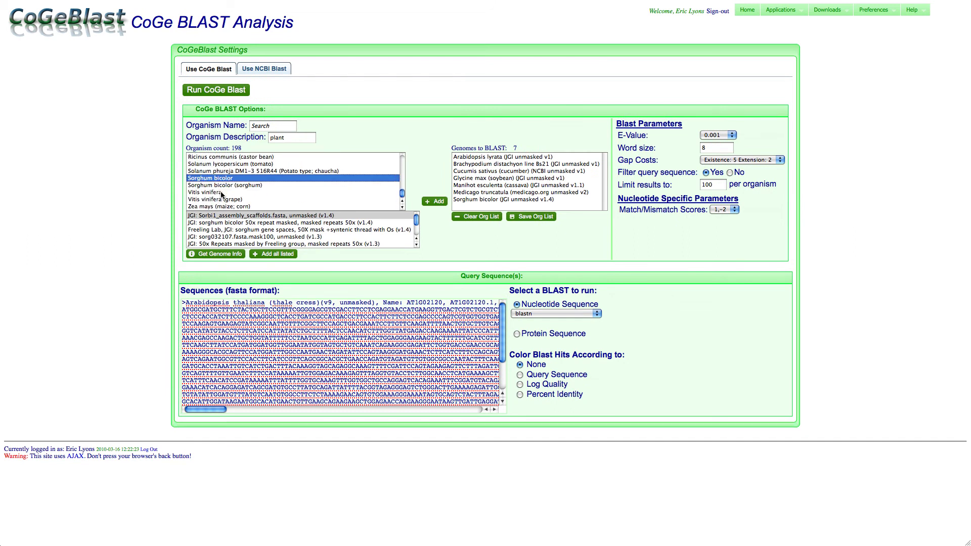
left_click(222, 201)
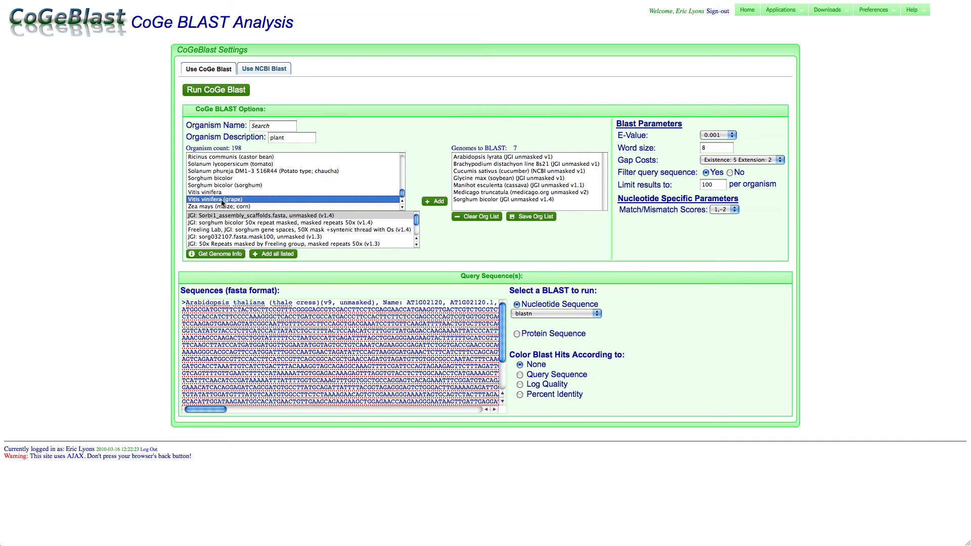
double_click(222, 201)
double_click(157, 207)
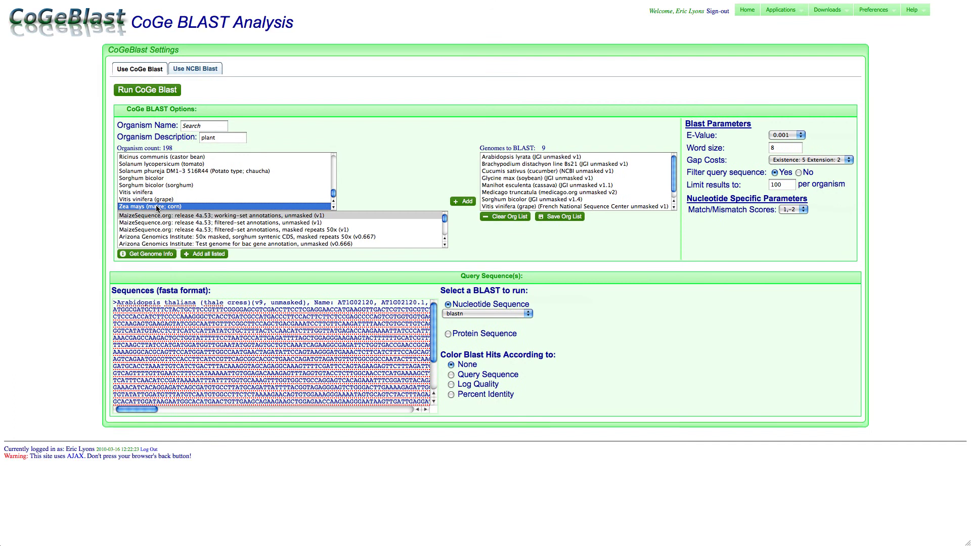
scroll(157, 205, "up", 10)
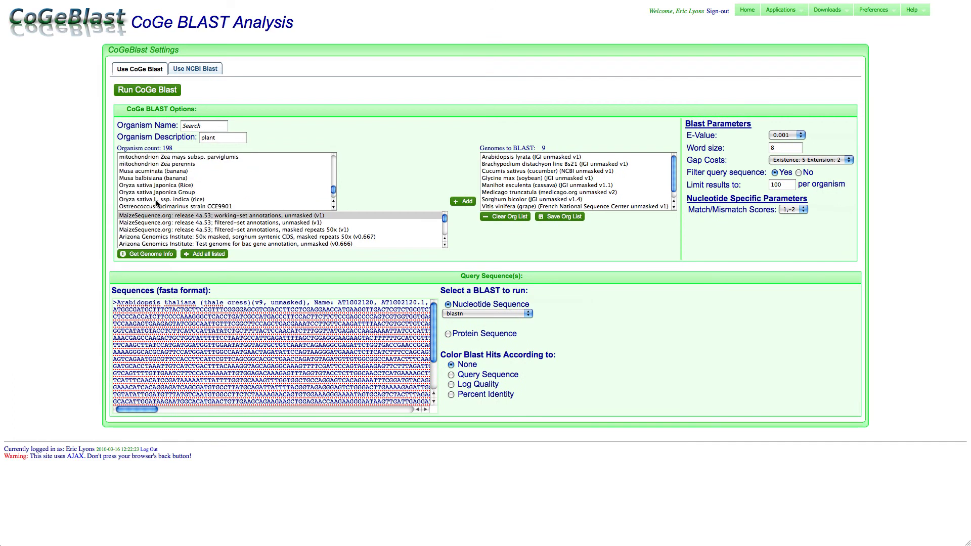
scroll(157, 203, "up", 1)
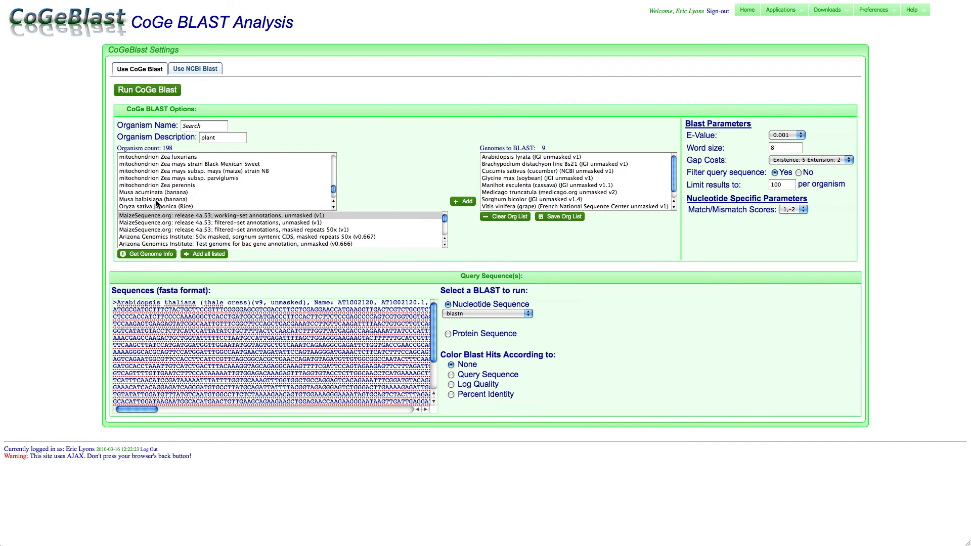
left_click(156, 205)
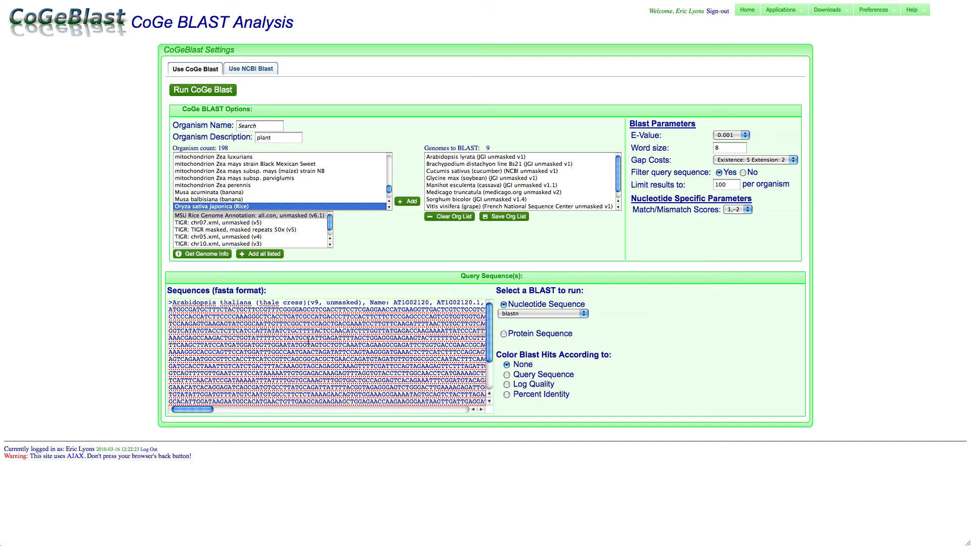
Step: Replace the query with the pasted nucleotide sequence and run CoGe Blast
left_click(291, 341)
key("super+a")
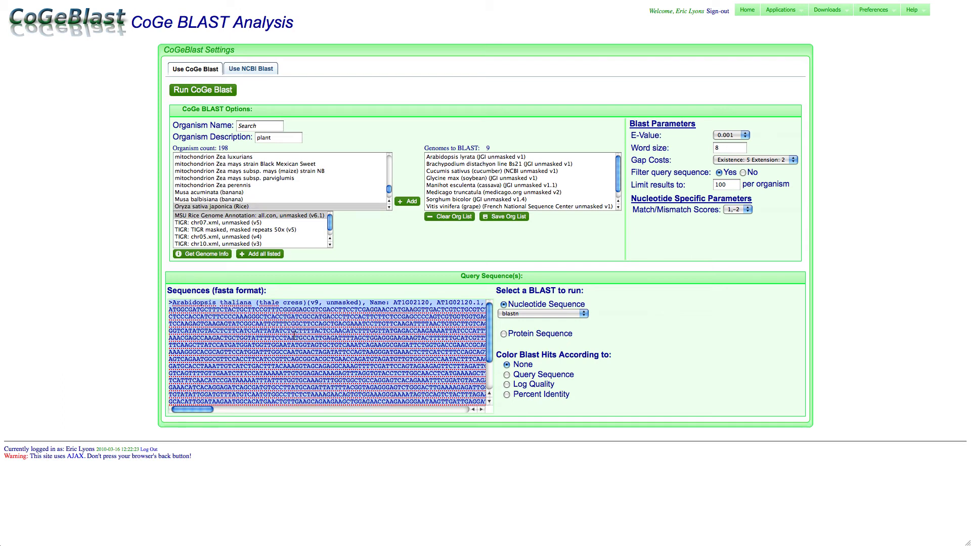
key("BackSpace")
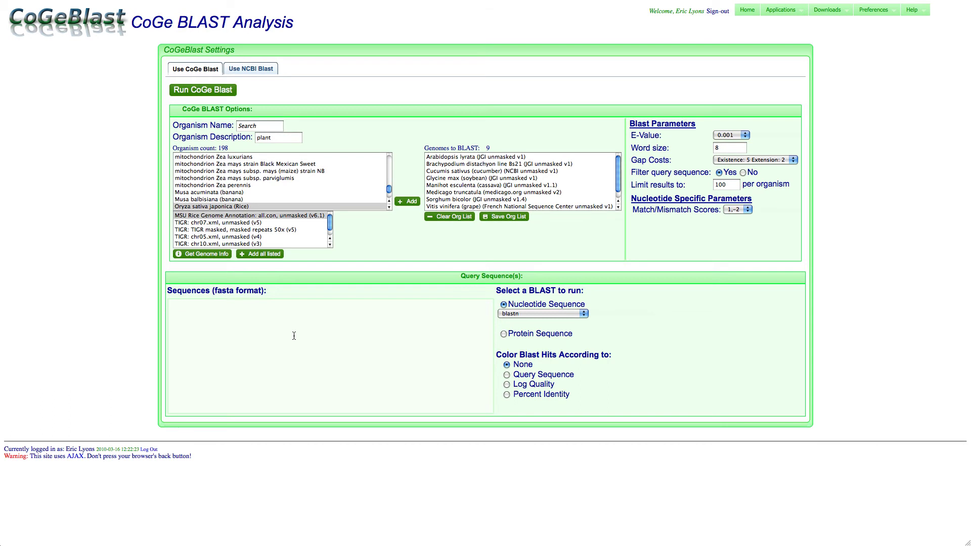
key("super+v")
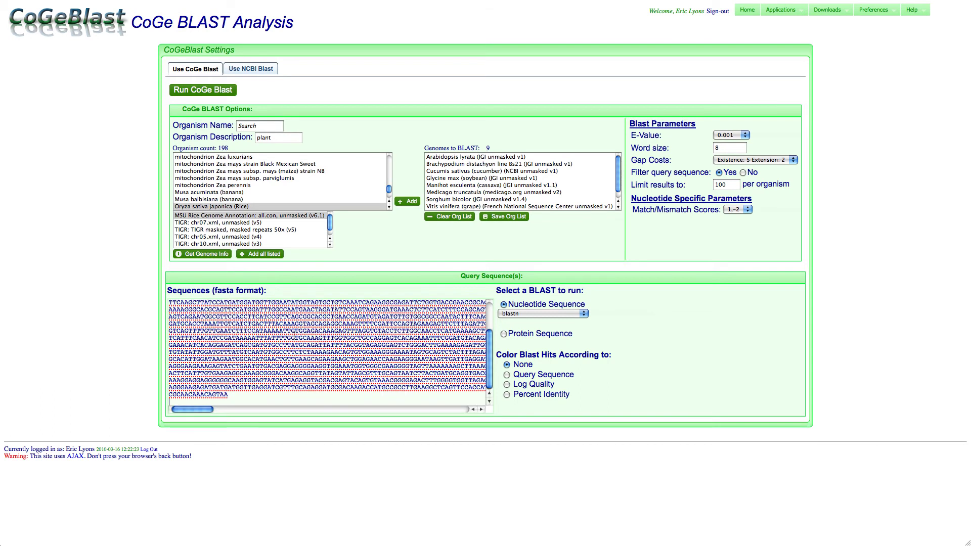
left_click(186, 90)
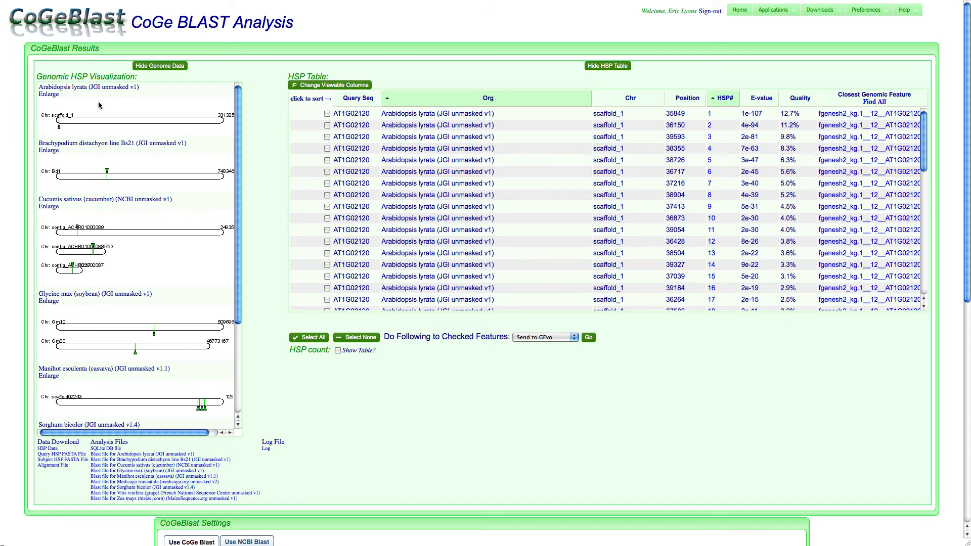
Step: Sort HSPs by Quality descending, led by the 12.7% Arabidopsis lyrata hit, and briefly view HSP counts
scroll(105, 176, "down", 2)
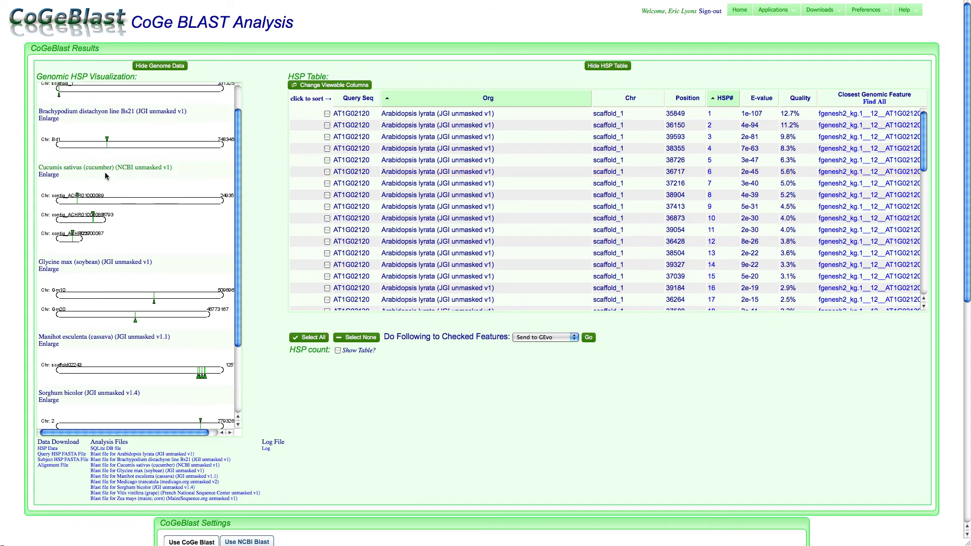
scroll(104, 172, "down", 3)
scroll(104, 180, "up", 5)
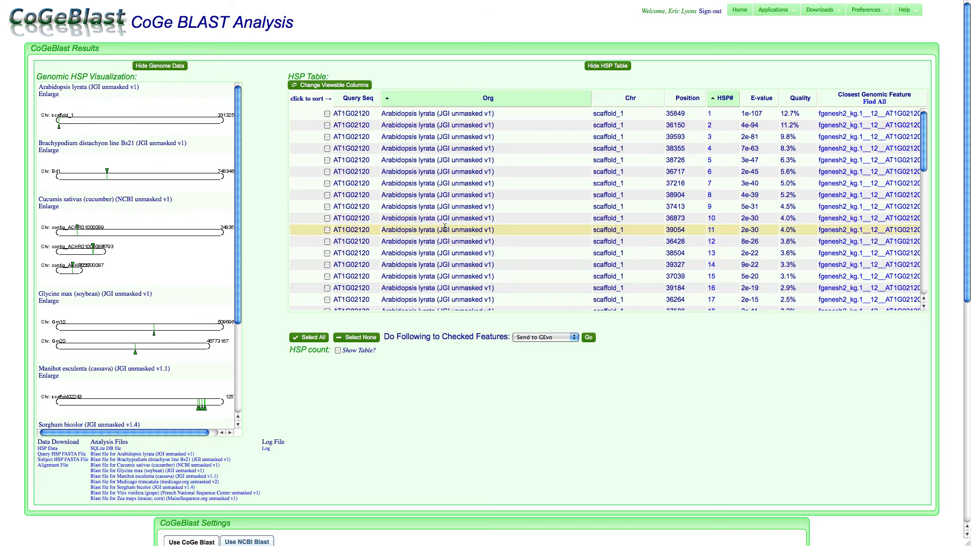
left_click(727, 101)
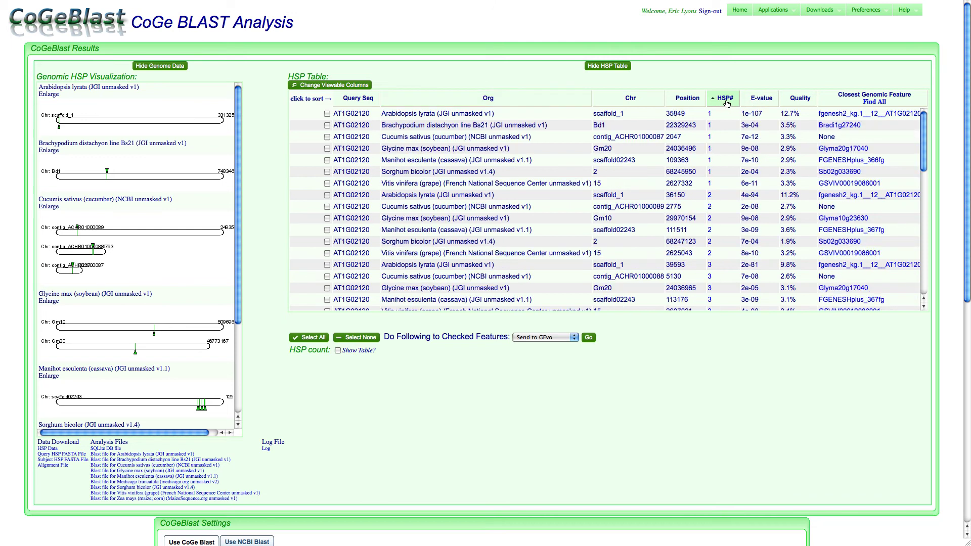
left_click(764, 103)
left_click(802, 103)
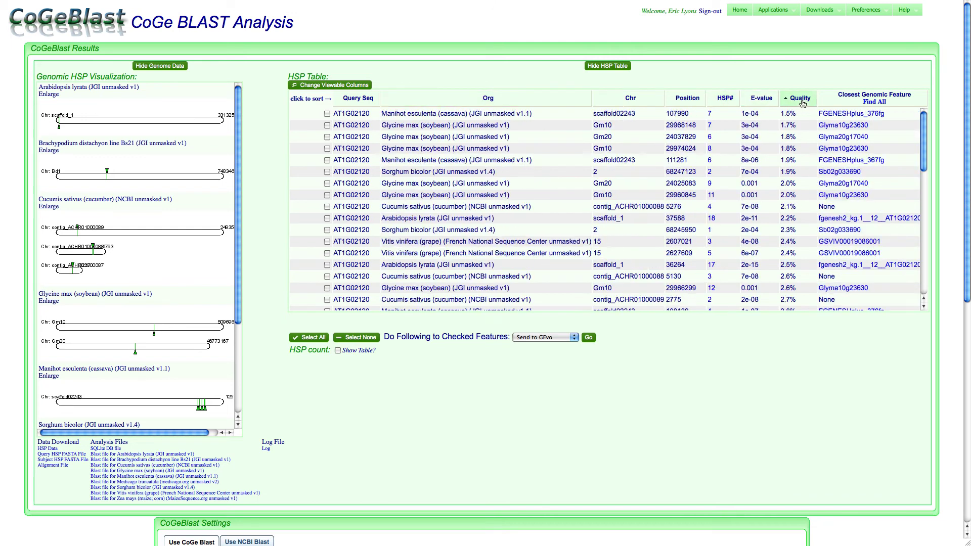
left_click(803, 103)
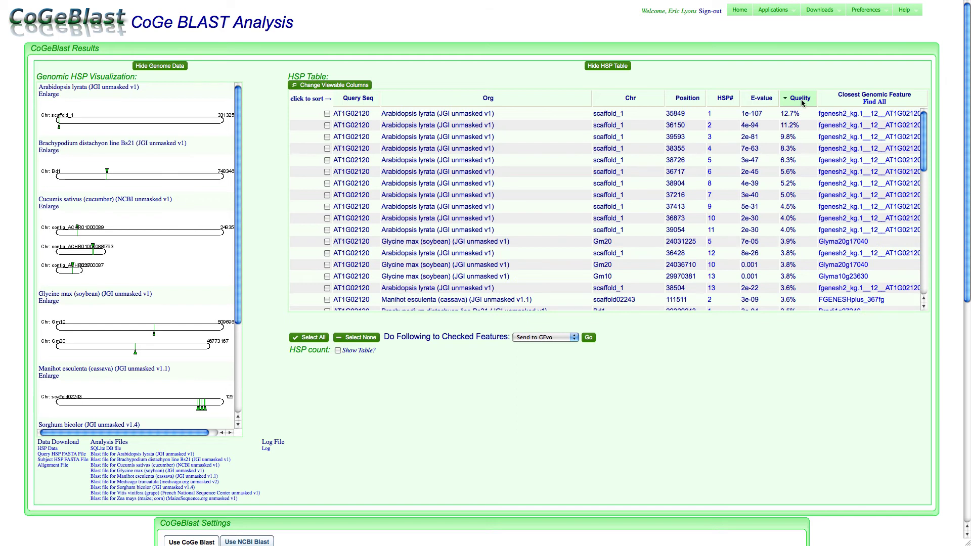
left_click(337, 351)
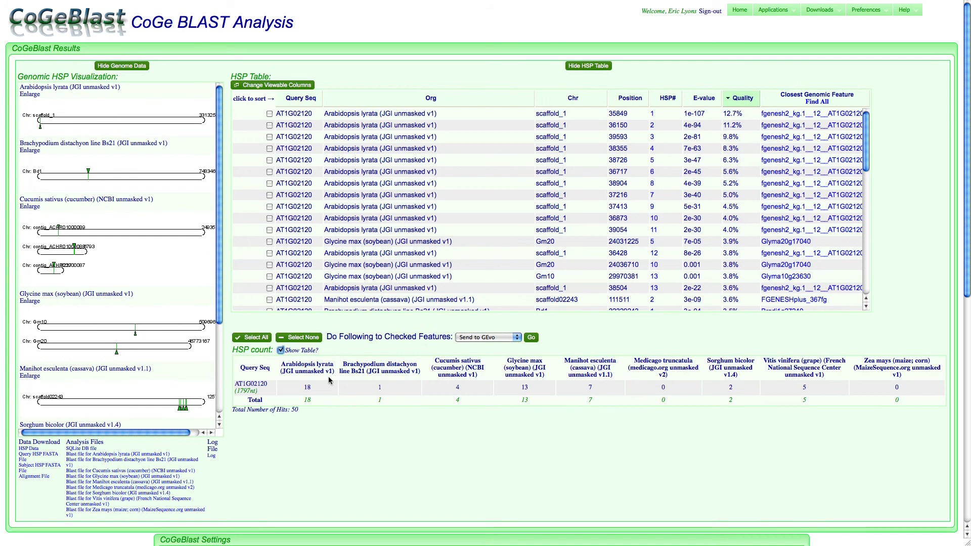
left_click(280, 351)
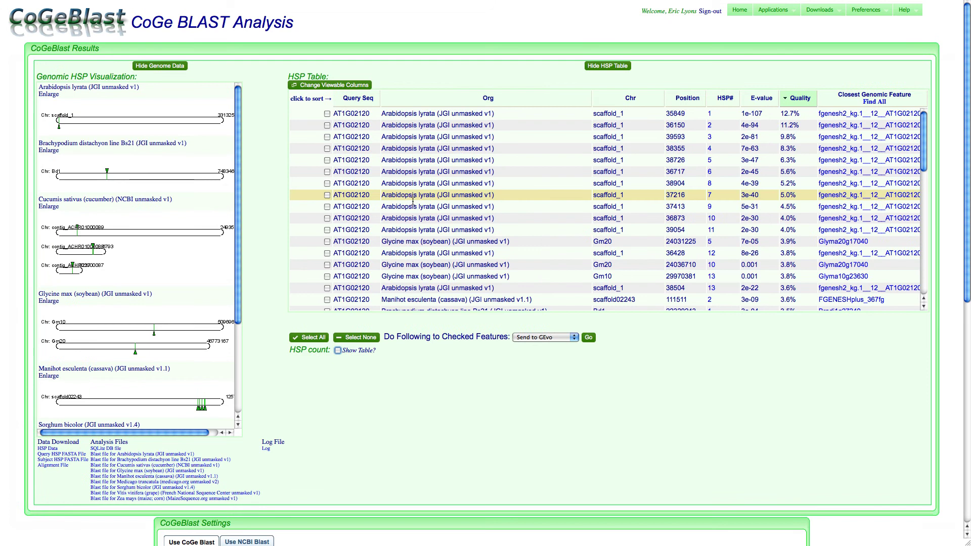
left_click(709, 115)
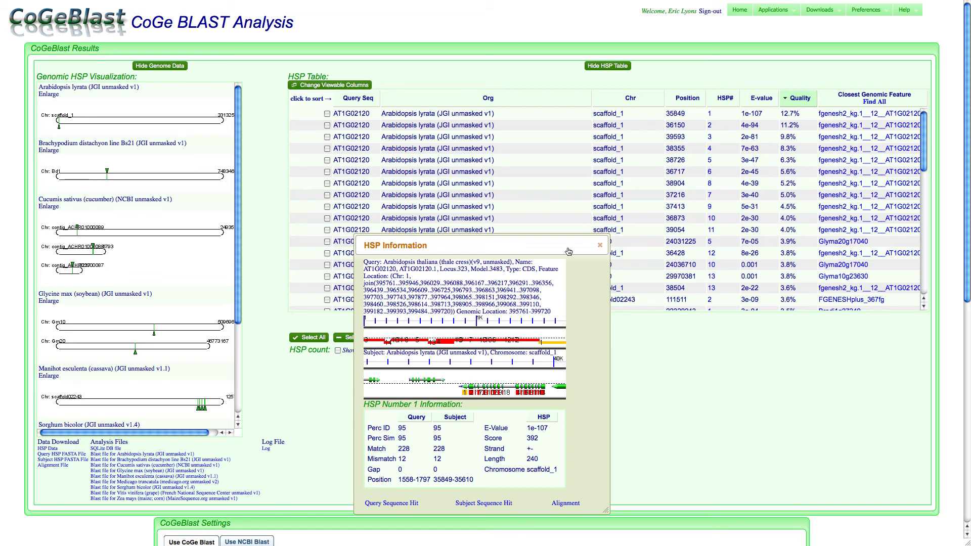
left_click(599, 245)
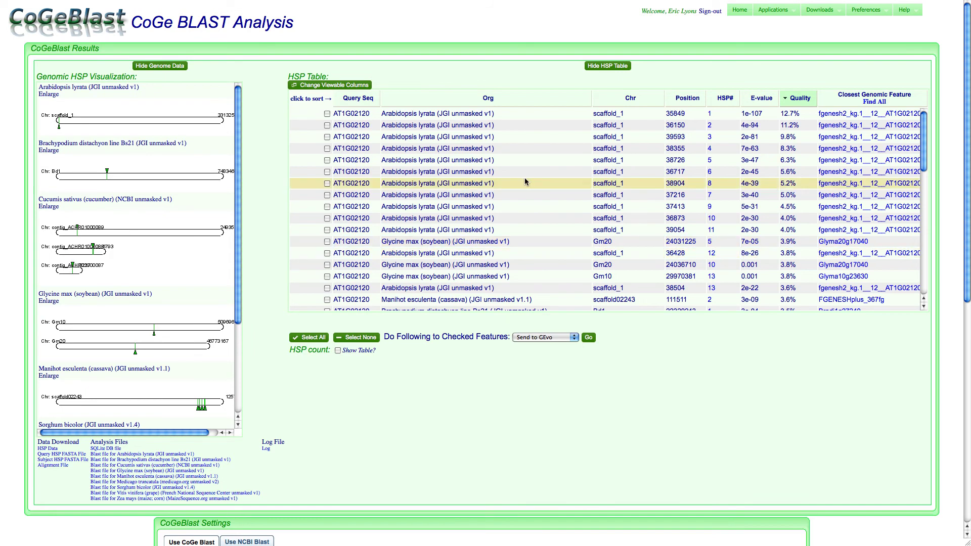
Step: Select all hits and export them with Create FASTA File into FastaView
scroll(572, 223, "down", 1)
scroll(573, 223, "down", 2)
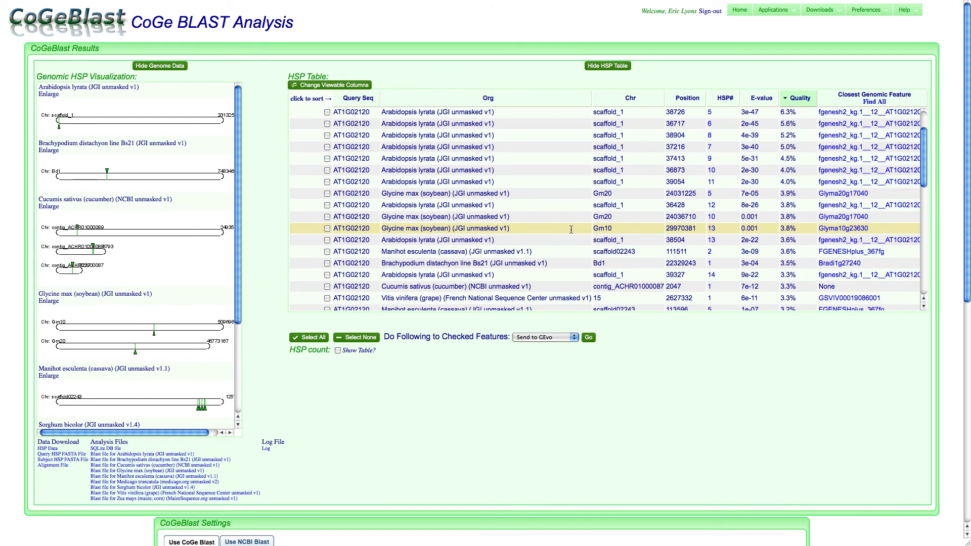
scroll(432, 278, "up", 2)
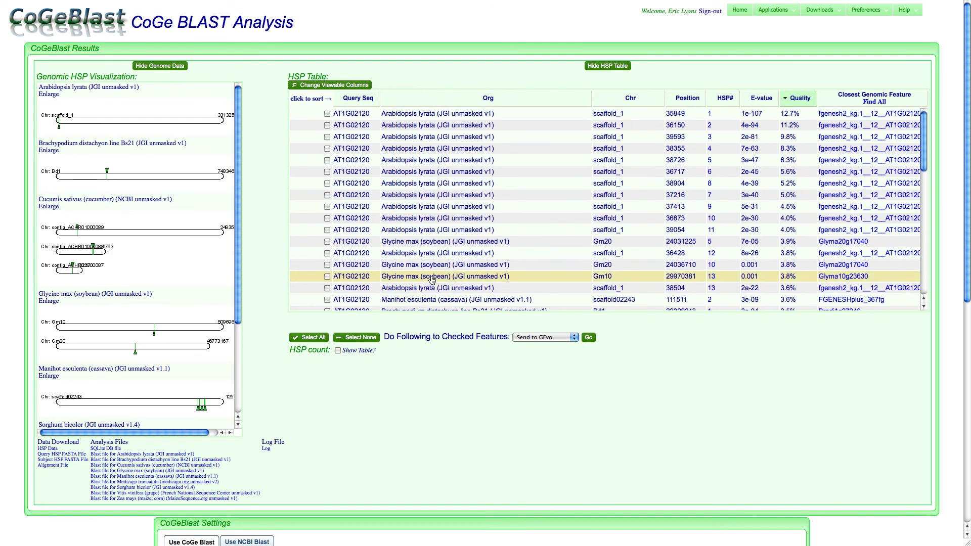
left_click(309, 337)
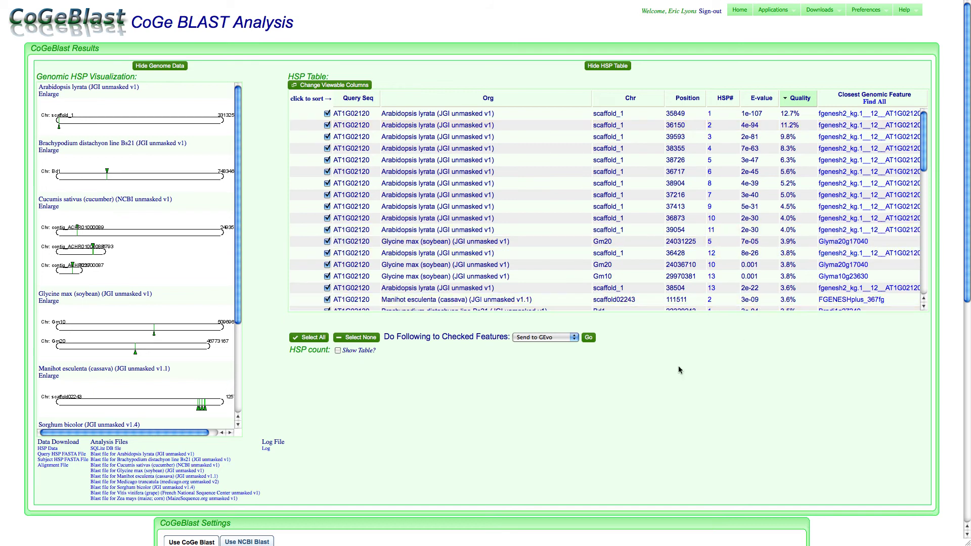
left_click(551, 339)
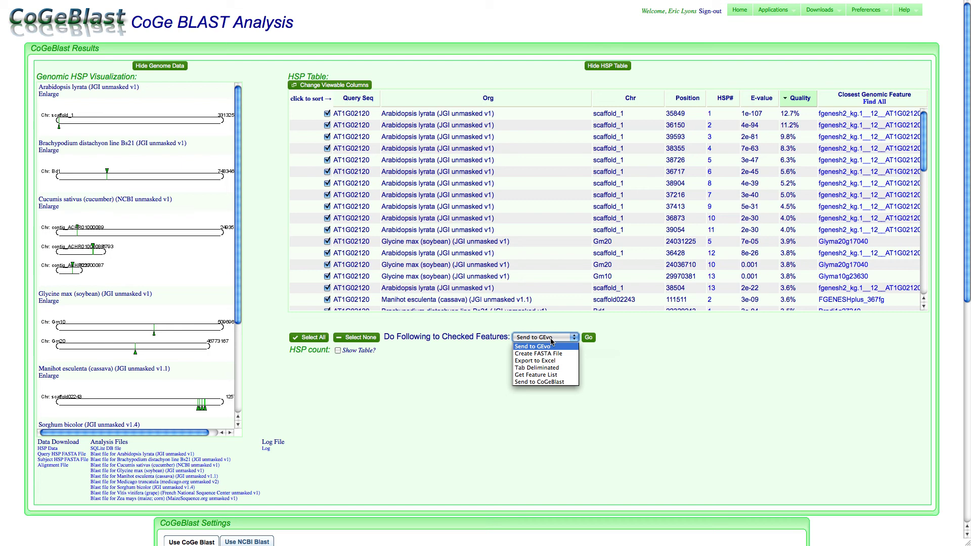
left_click(555, 354)
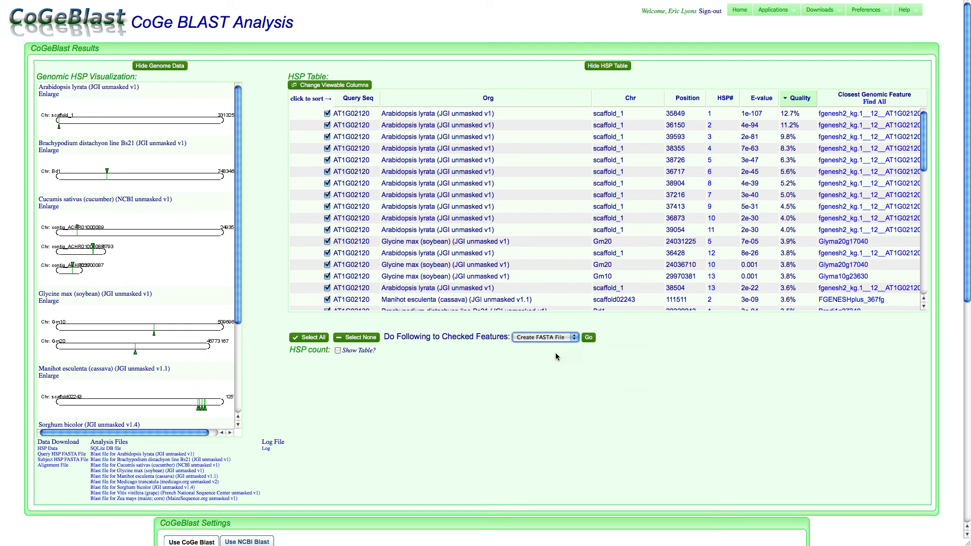
left_click(587, 340)
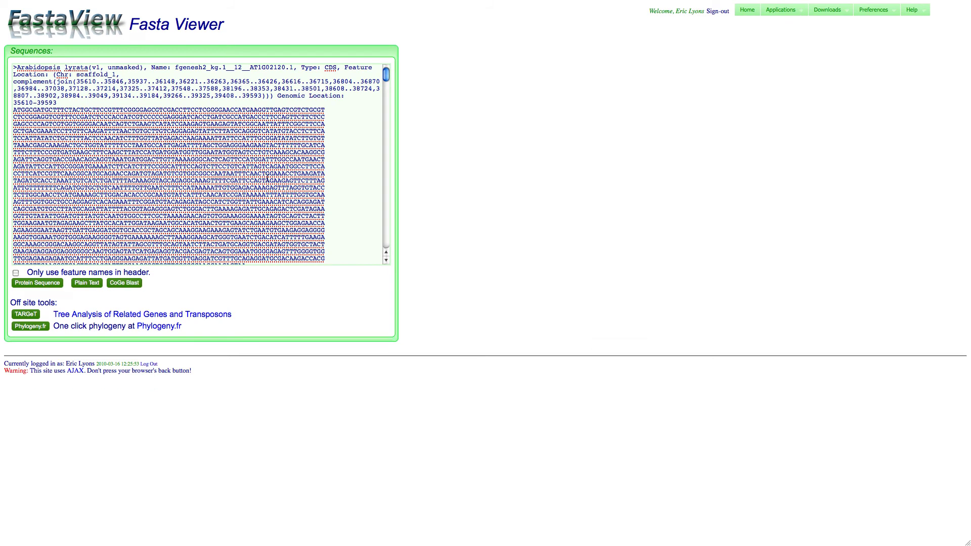
scroll(180, 182, "down", 3)
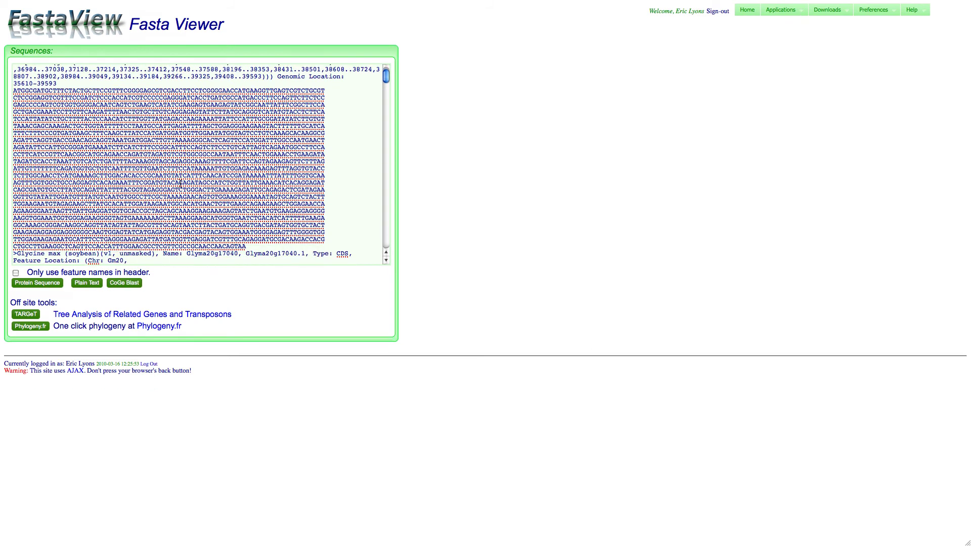
scroll(179, 186, "down", 10)
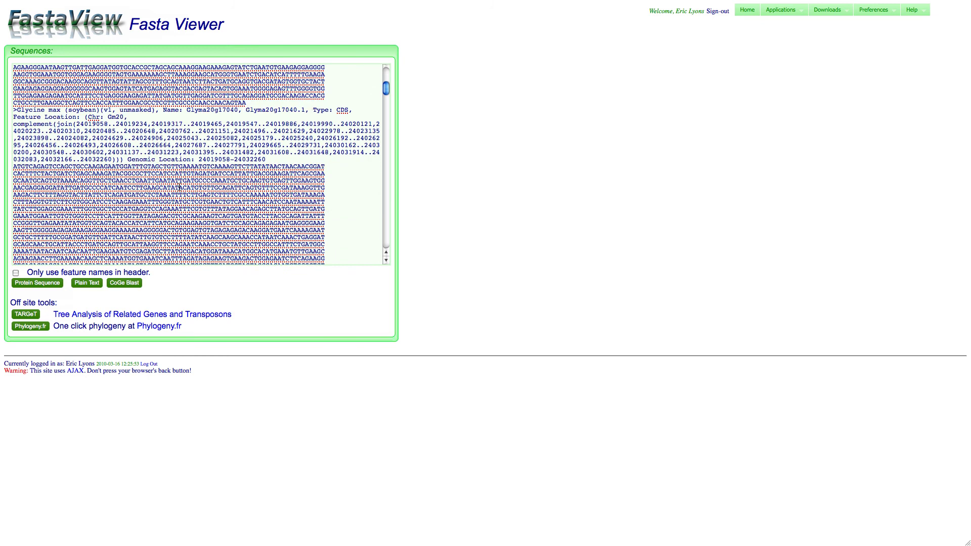
scroll(179, 188, "down", 15)
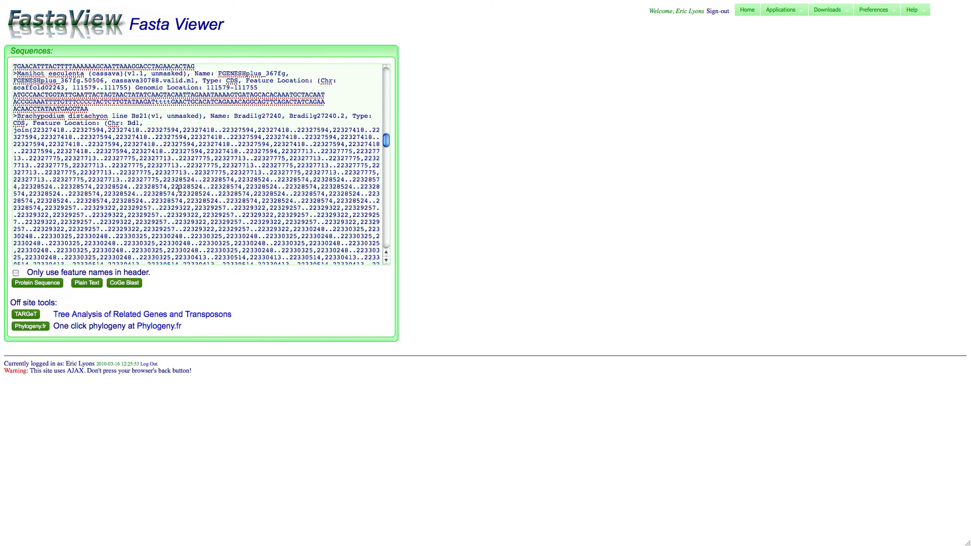
scroll(180, 188, "down", 15)
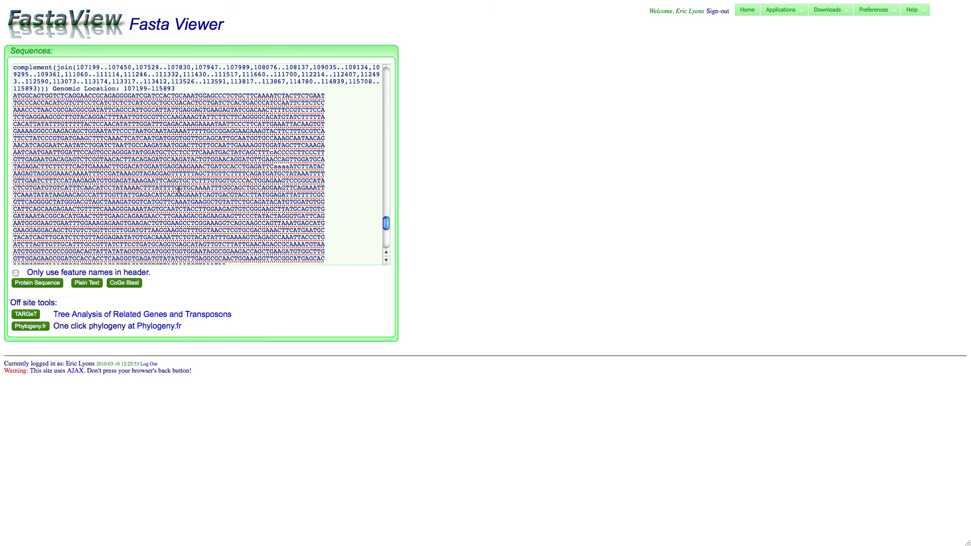
scroll(178, 188, "up", 7)
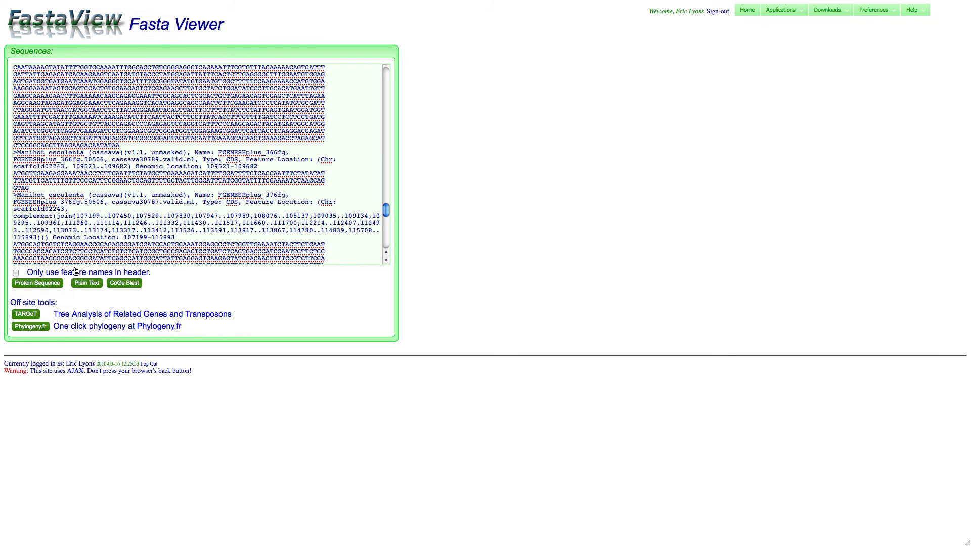
left_click(49, 286)
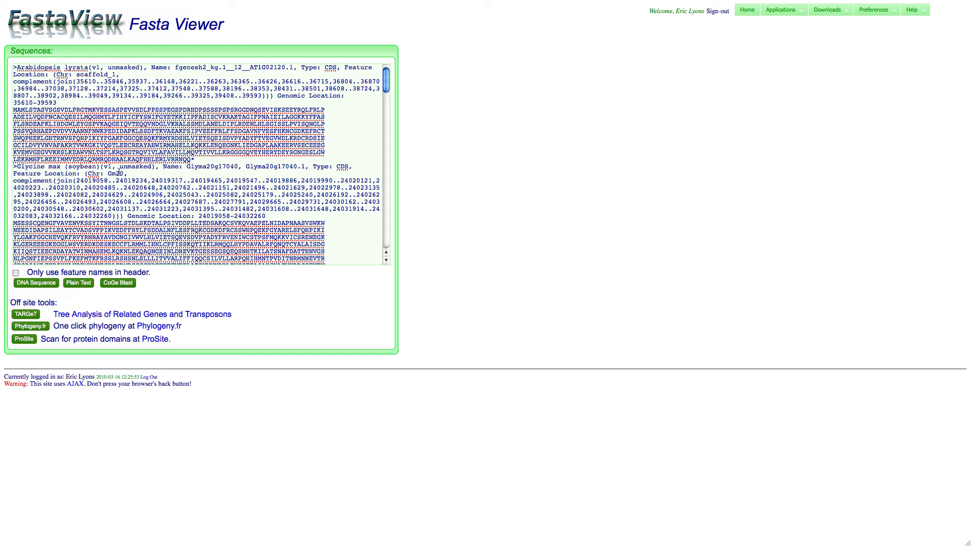
Step: Scroll through the translated protein sequences, including the Manihot esculenta and Sorghum bicolor entries
scroll(122, 182, "down", 15)
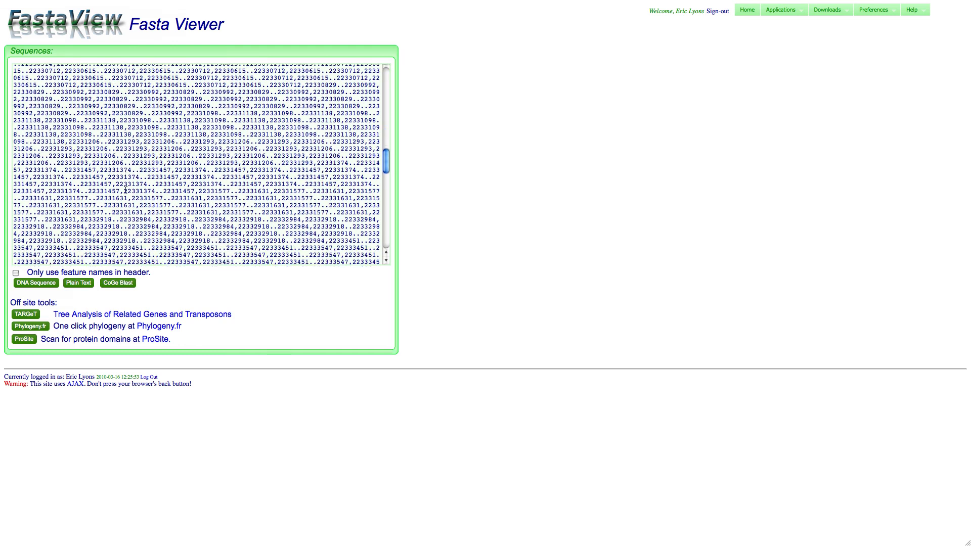
scroll(126, 190, "down", 10)
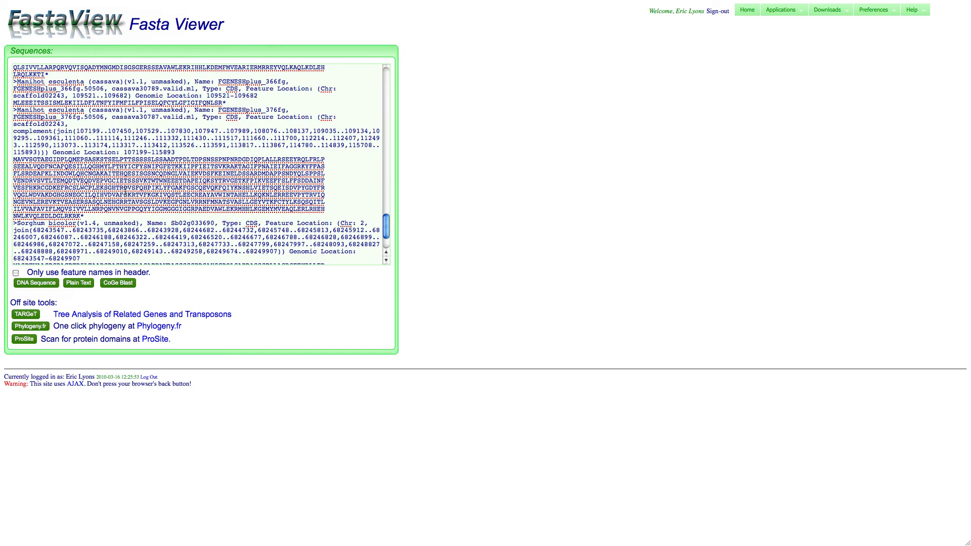
scroll(126, 191, "down", 4)
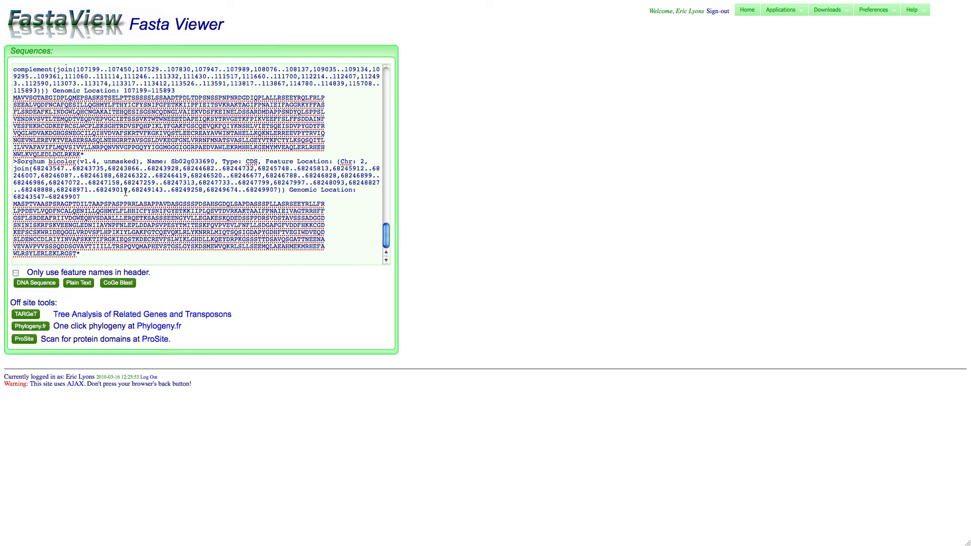
scroll(125, 201, "up", 3)
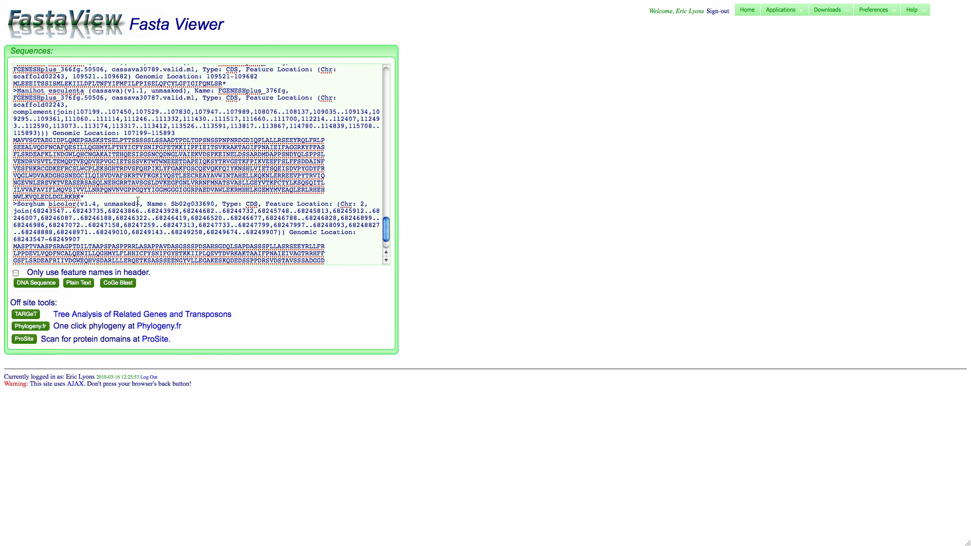
scroll(168, 154, "down", 3)
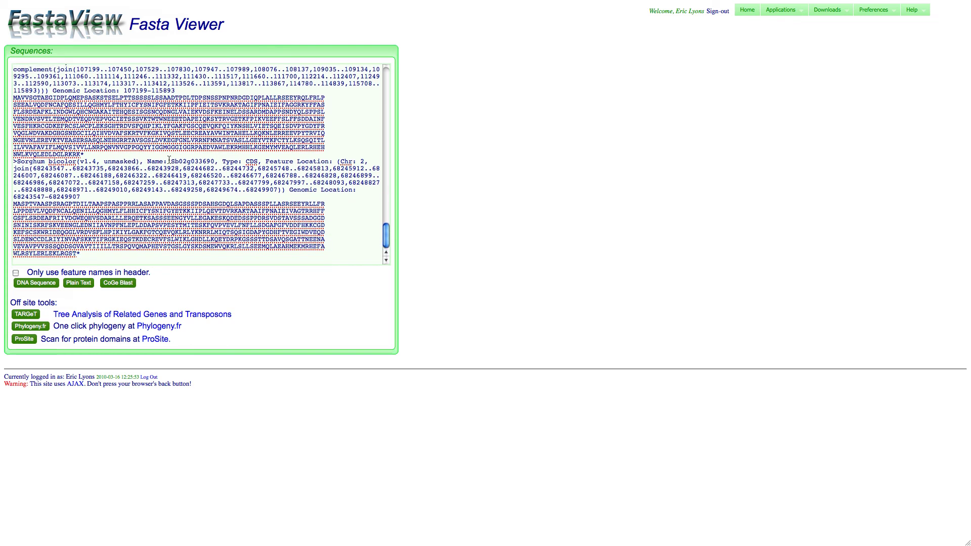